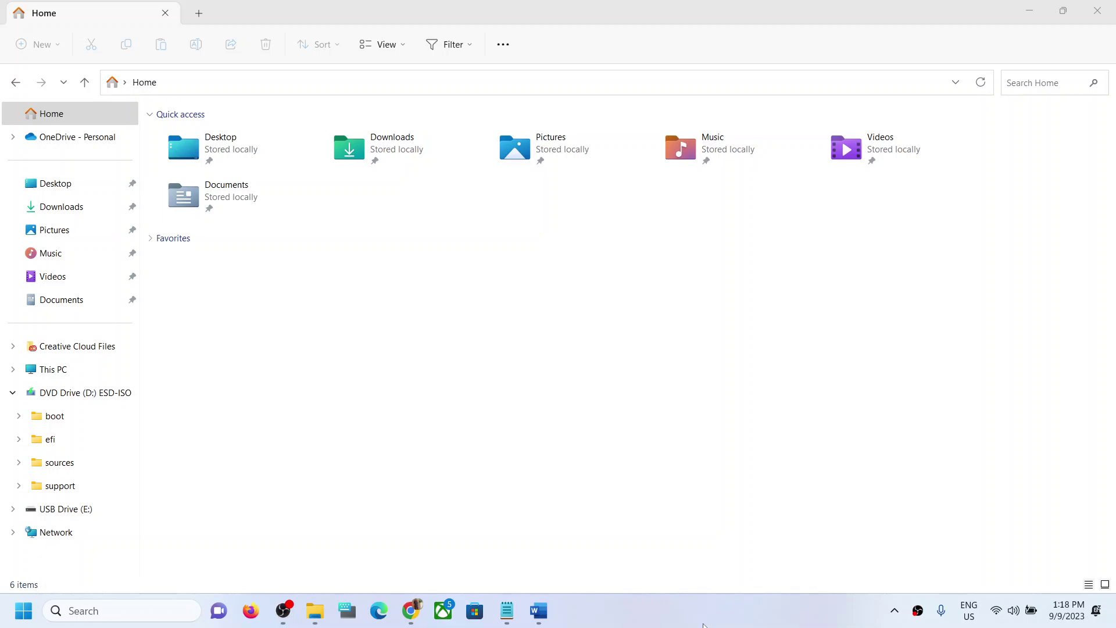
Select the Documents folder among the pinned Quick access folders
click(232, 200)
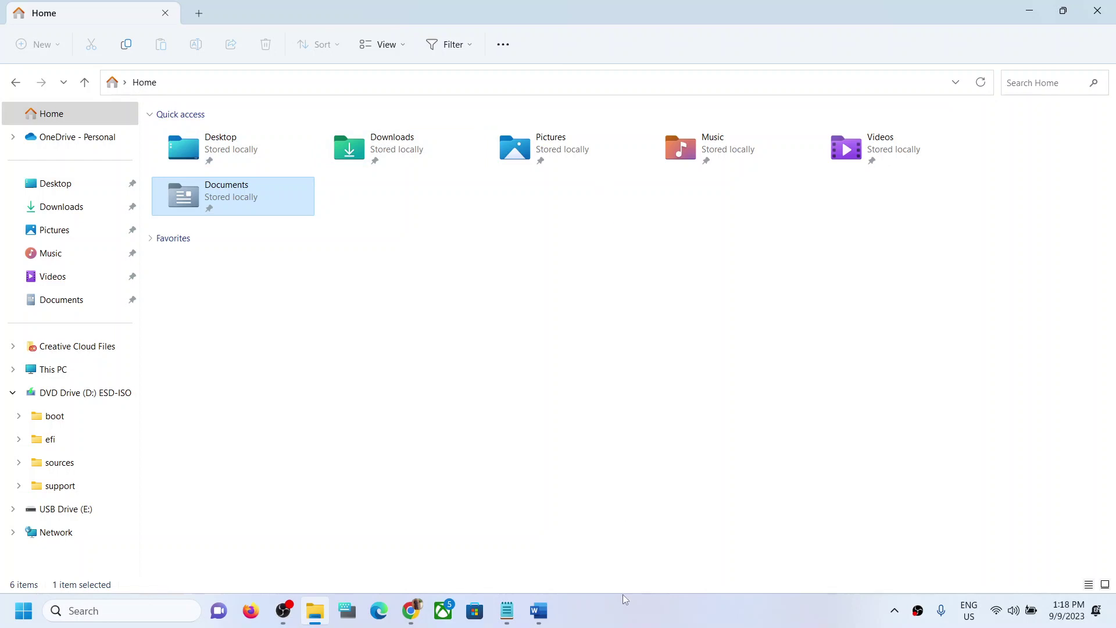
Search for cmd and run Command Prompt as administrator
click(160, 615)
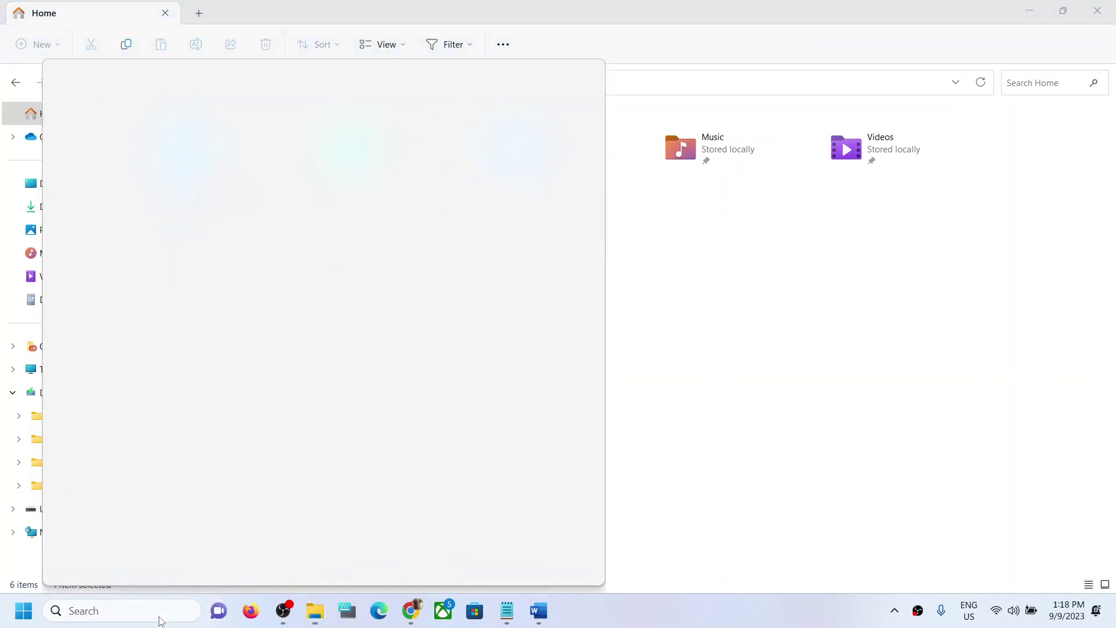
text(cmd)
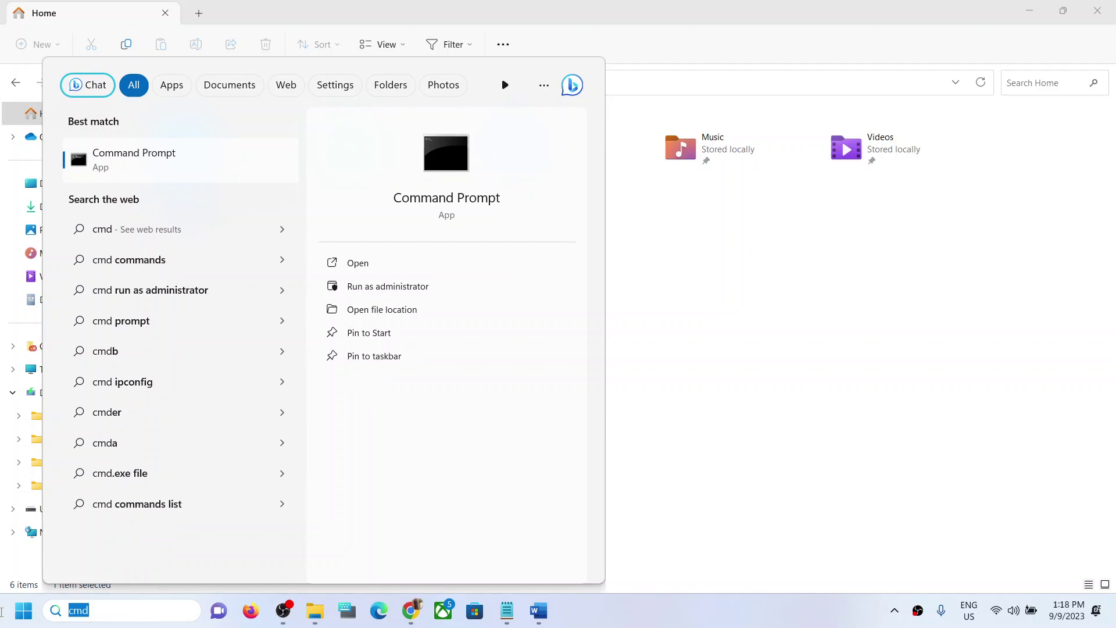
right_click(170, 166)
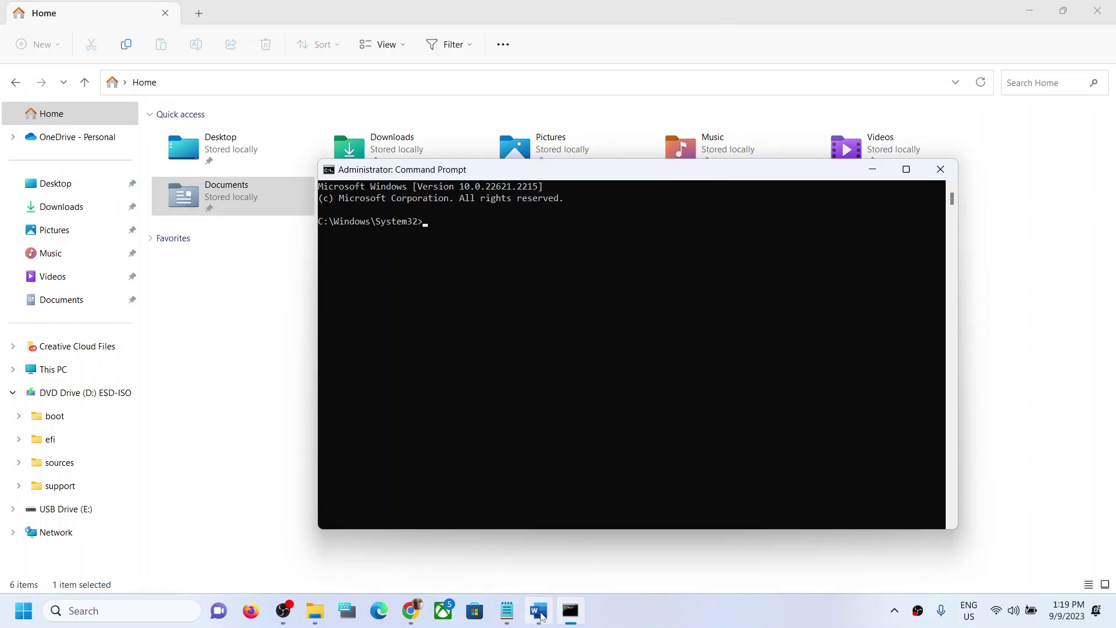
Enlarge the three del command lines in Word to 16 pt, then select the first line
click(538, 611)
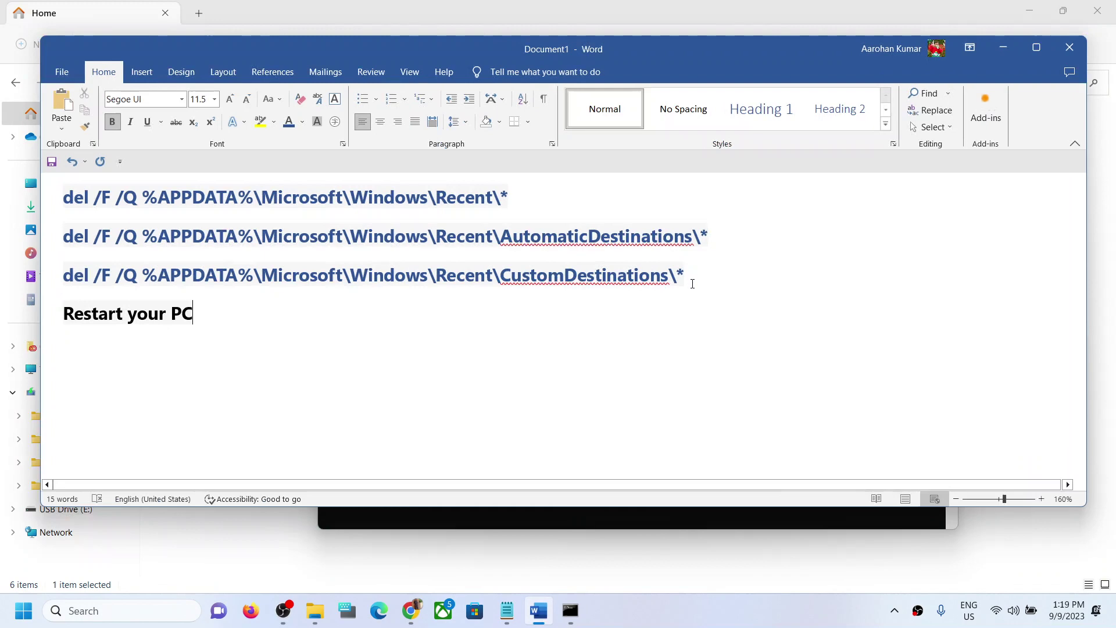
drag(693, 283, 63, 197)
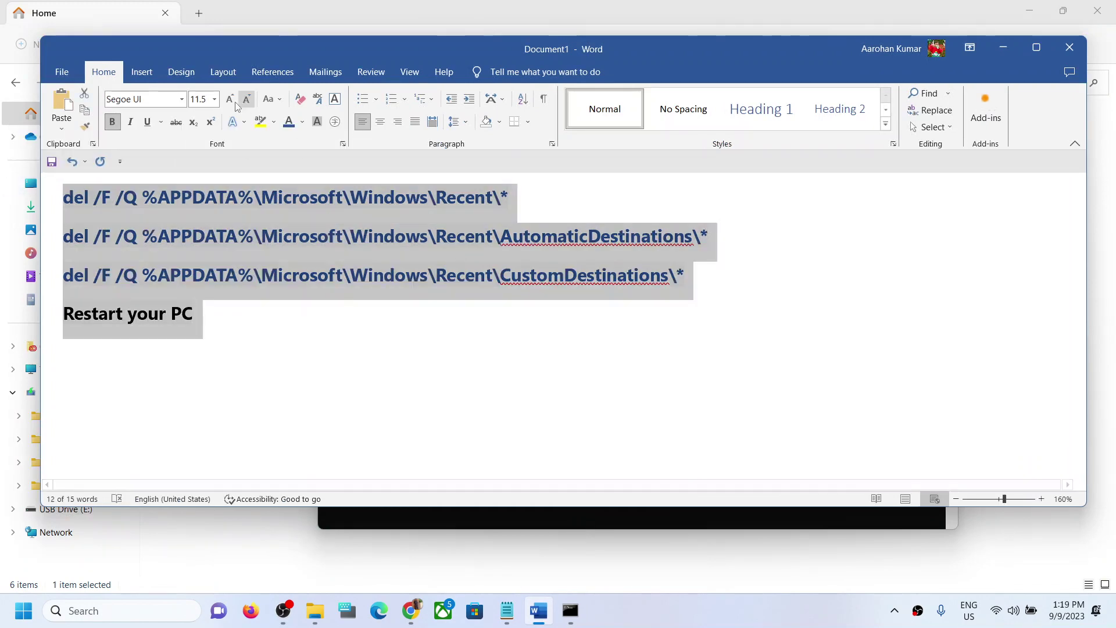
click(213, 99)
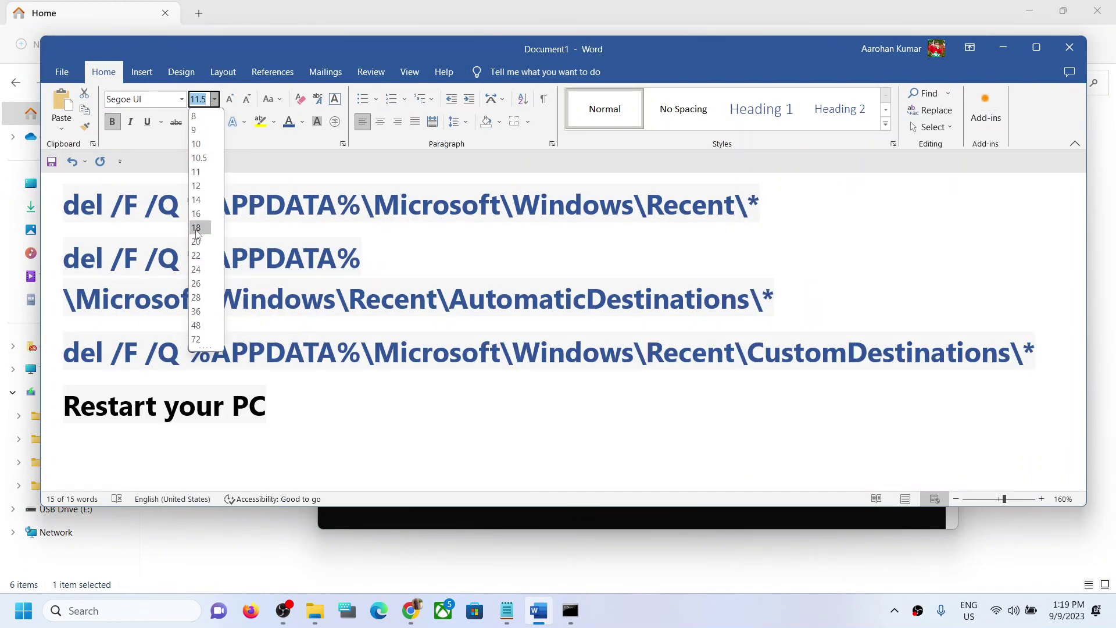
click(196, 214)
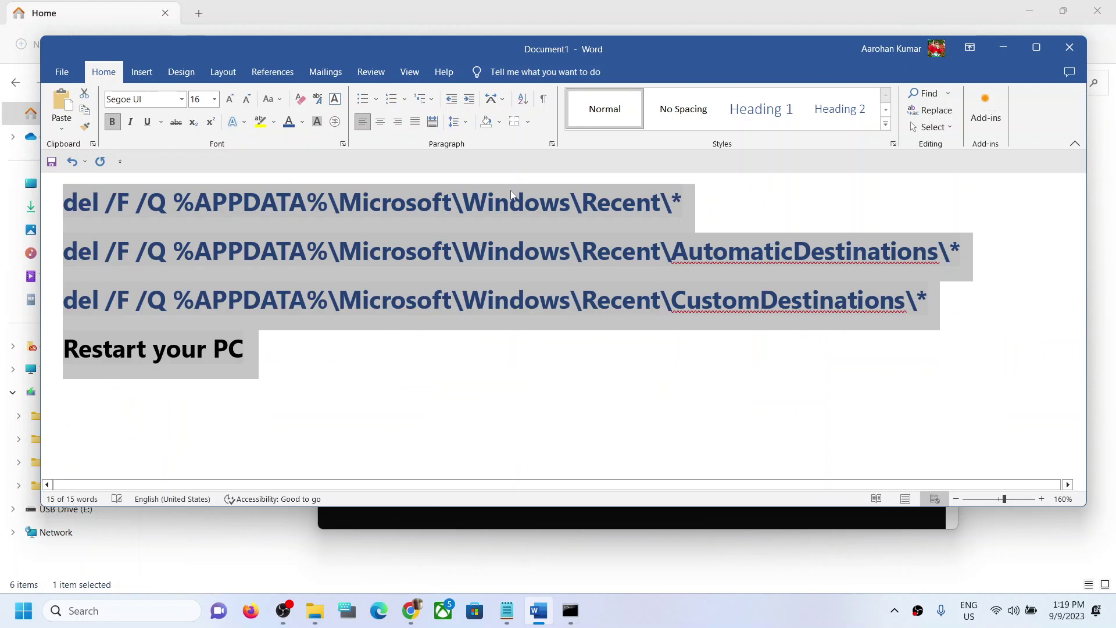
click(717, 209)
triple_click(717, 209)
key(ctrl+c)
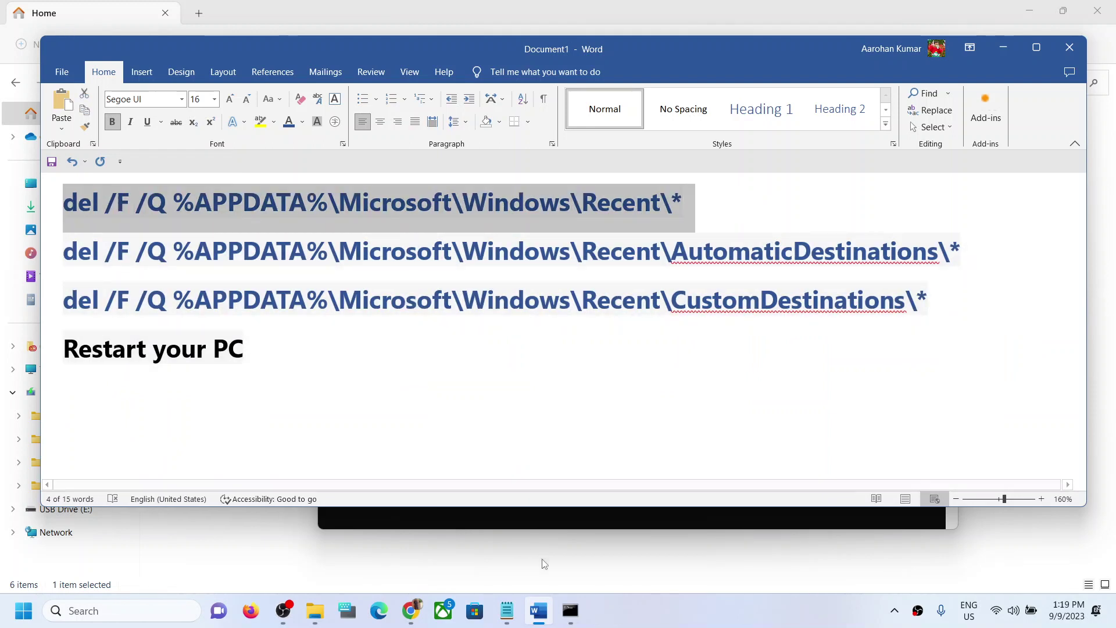
Run the first two del commands from Word at the admin prompt, clearing Recent and AutomaticDestinations
click(570, 610)
key(ctrl+v)
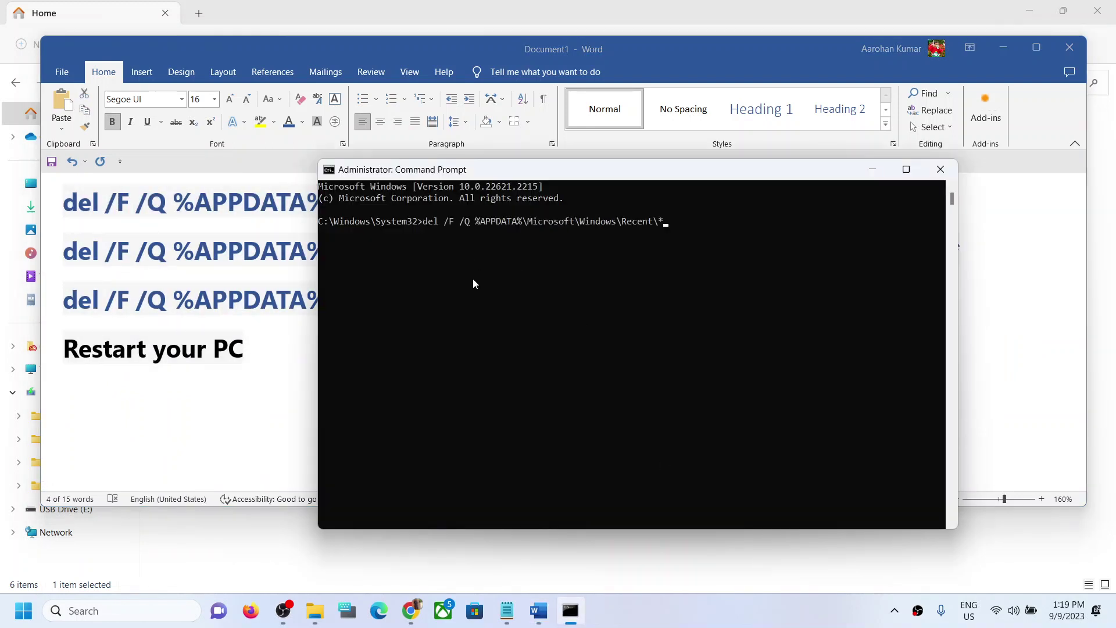
key(Return)
key(alt+Tab)
drag(961, 252, 153, 259)
triple_click(153, 259)
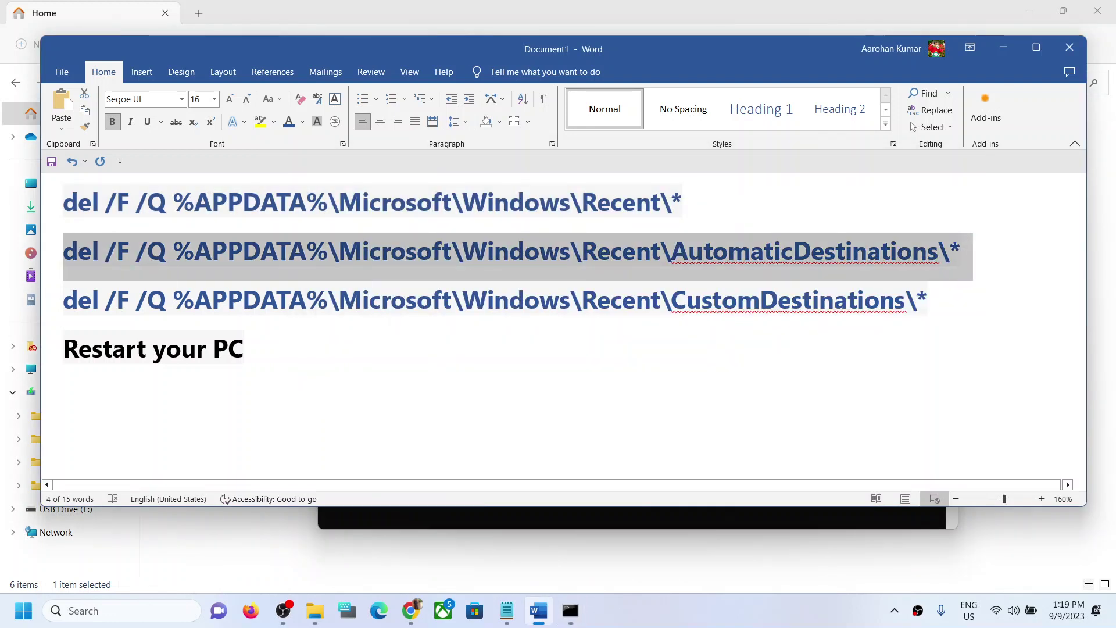
key(ctrl+c)
key(alt+Tab)
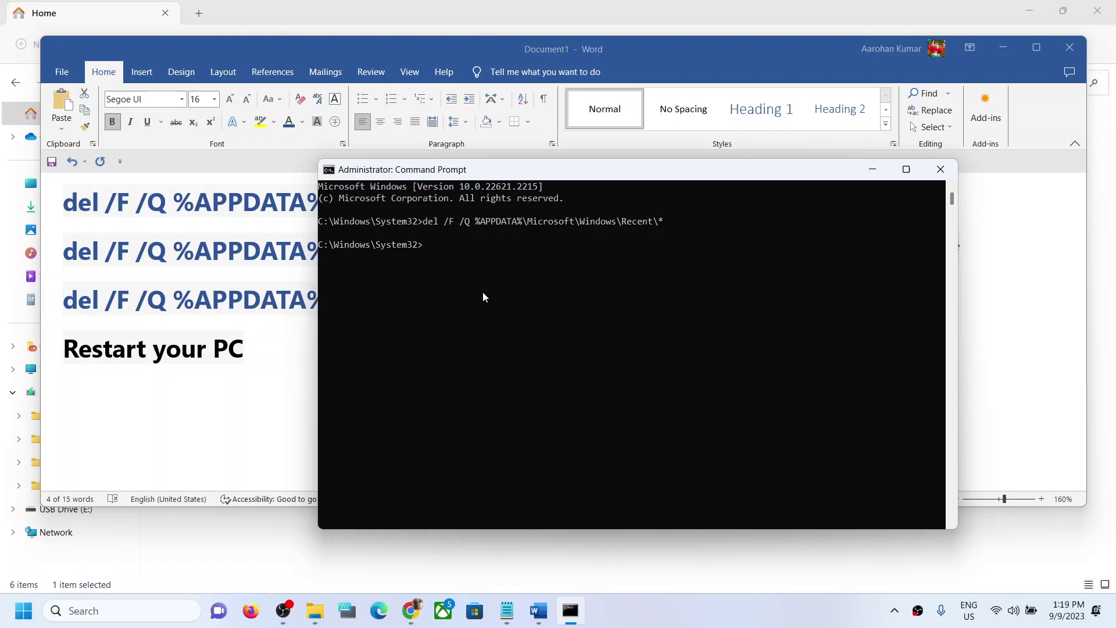
key(ctrl+v)
key(Return)
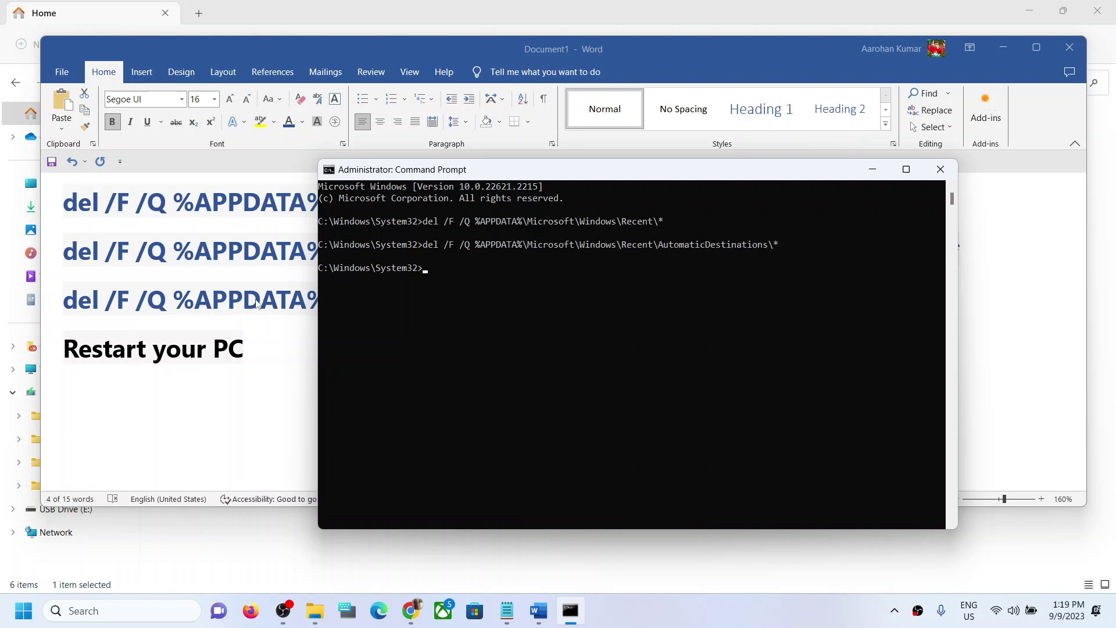
Run the third del command for CustomDestinations, then close Command Prompt
key(alt+Tab)
drag(938, 301, 65, 314)
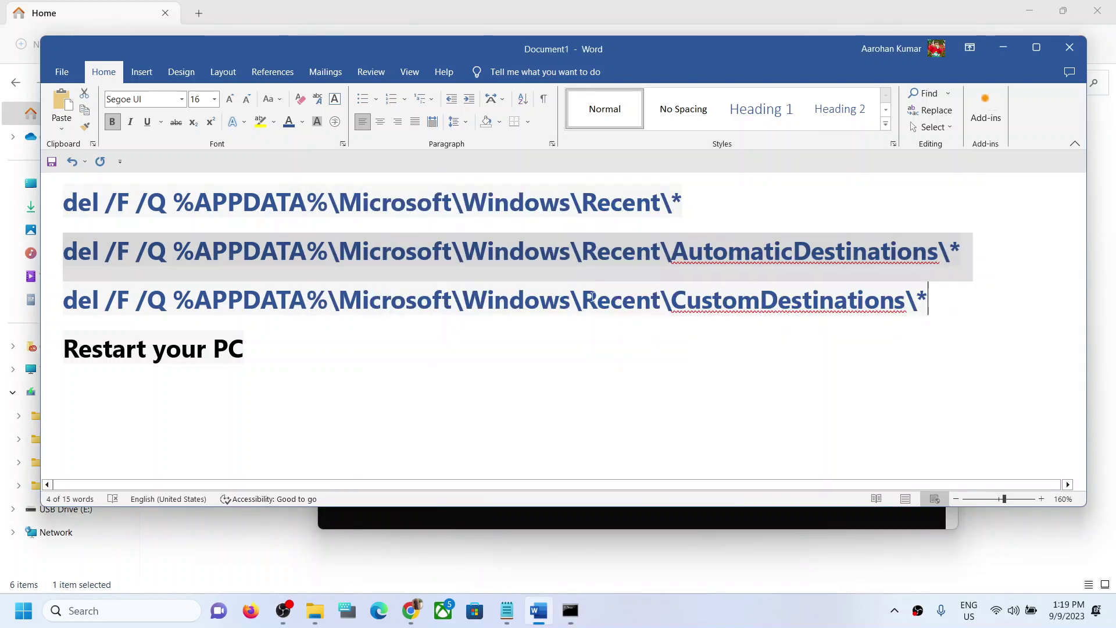
key(ctrl+c)
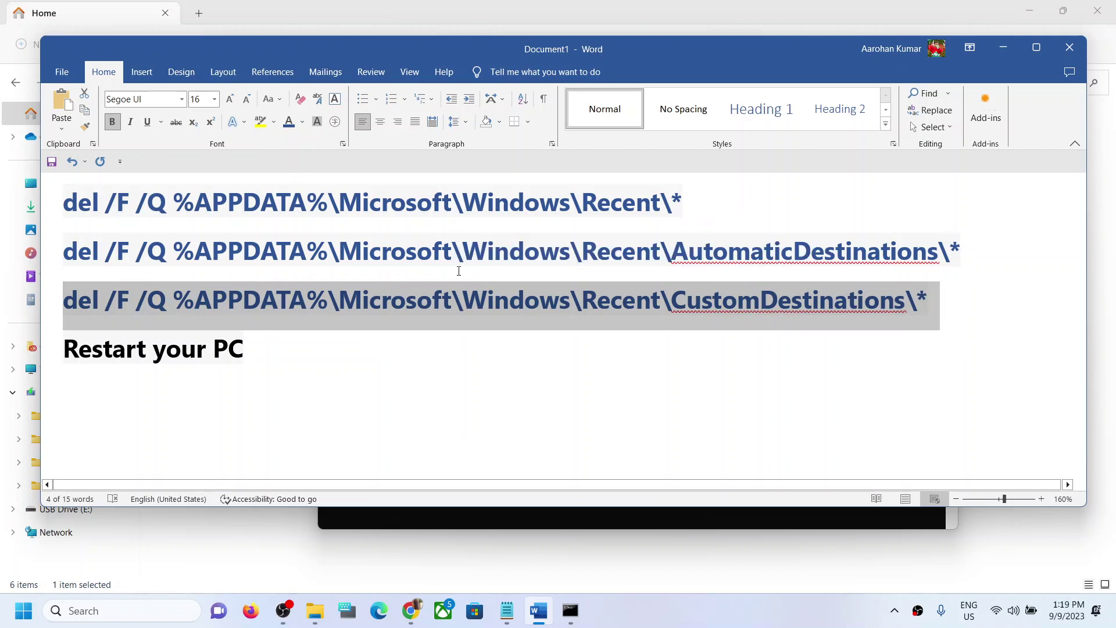
key(alt+Tab)
key(ctrl+v)
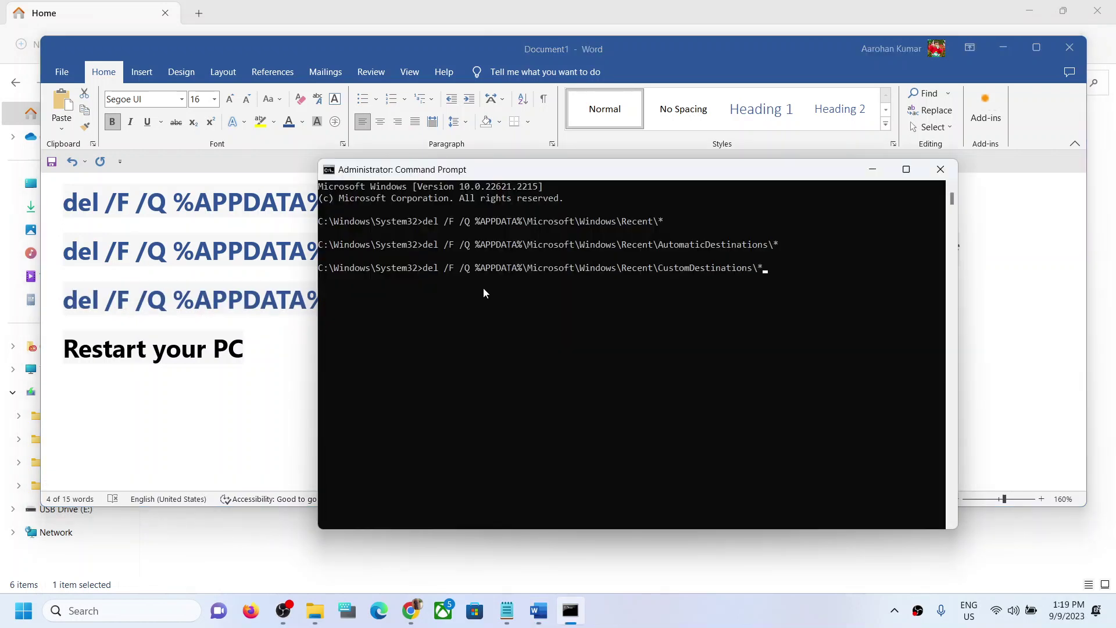
key(Return)
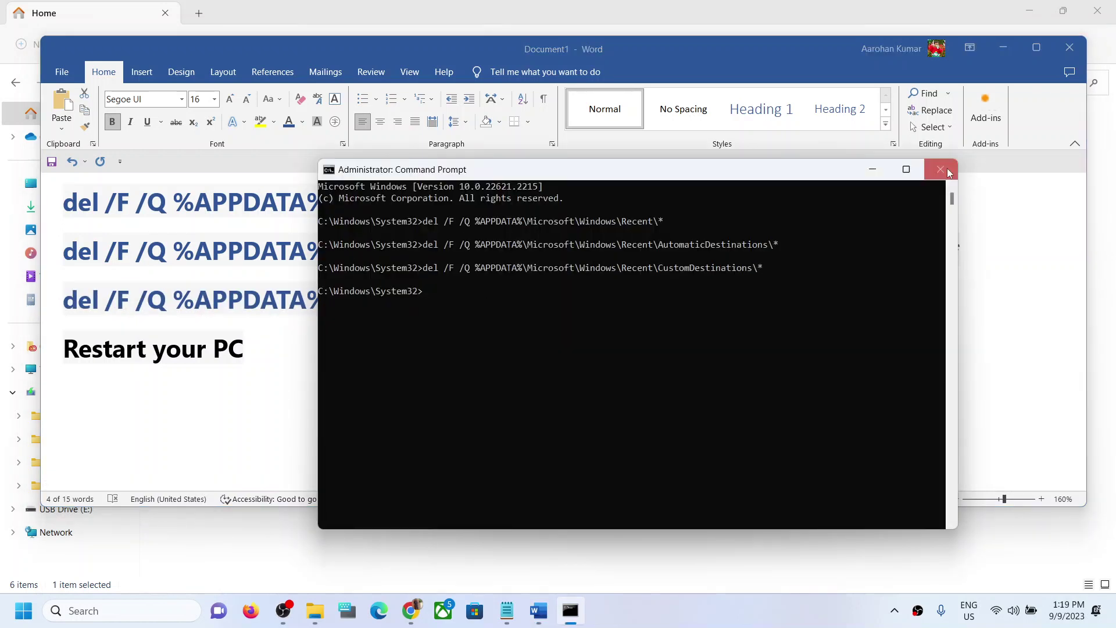
click(940, 170)
click(23, 611)
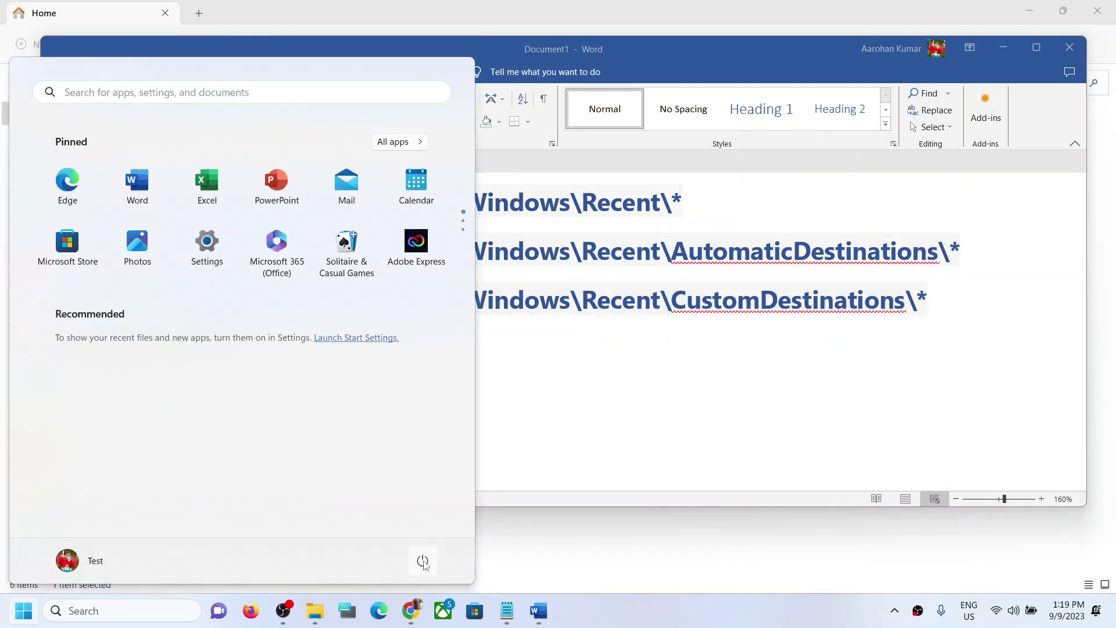
click(422, 560)
mouse_move(414, 529)
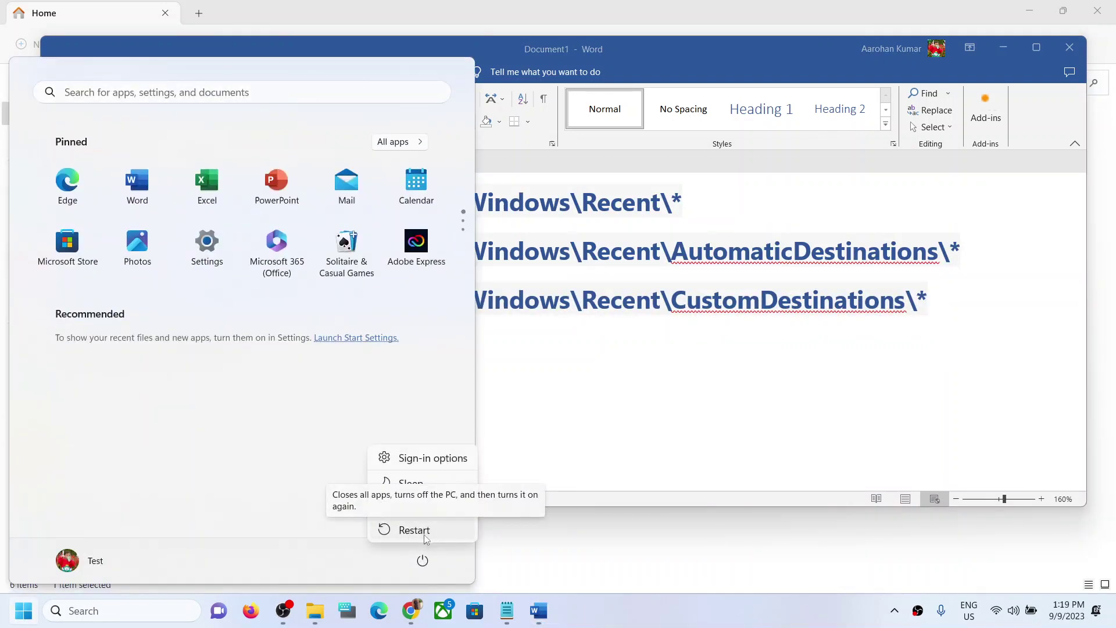
click(696, 377)
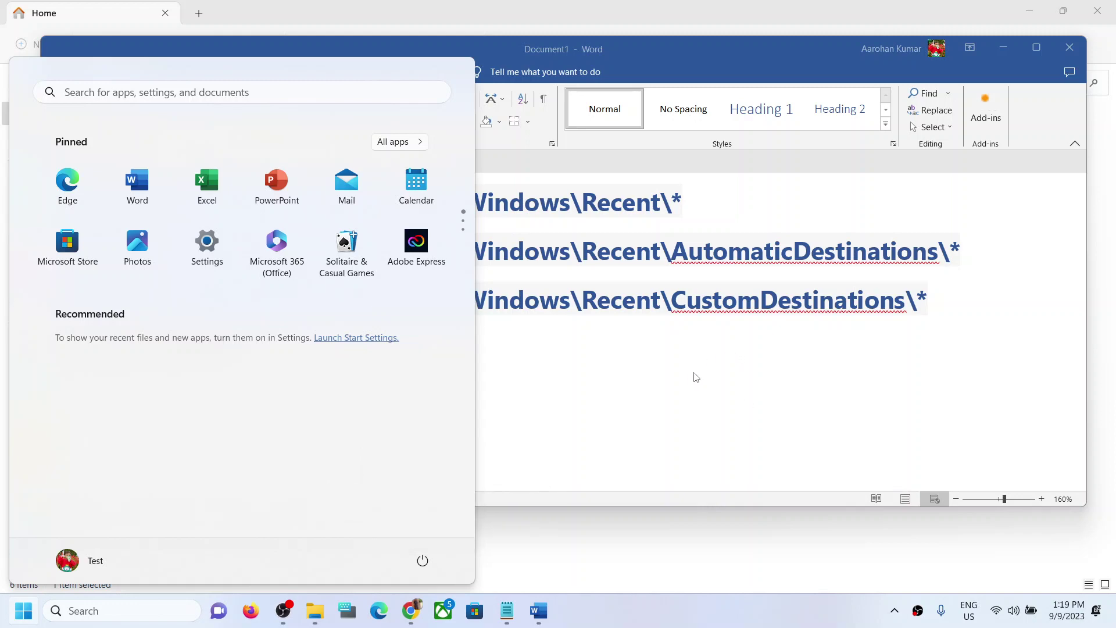
click(558, 393)
drag(65, 349, 376, 343)
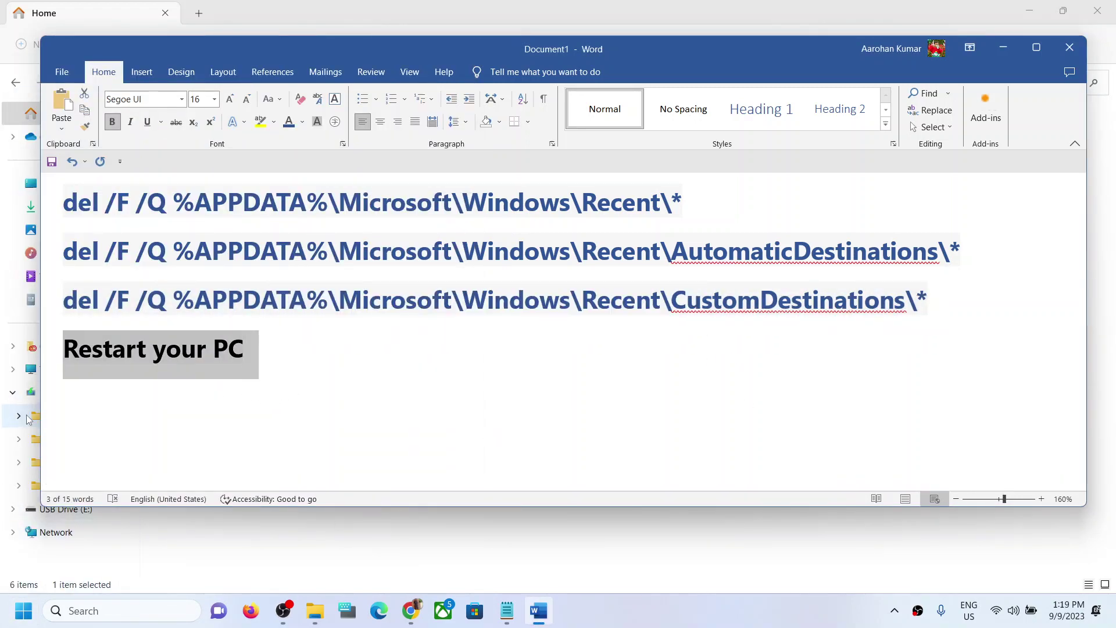
Browse from This PC through Local Disk (C:) and Users into the Test user folder
click(503, 516)
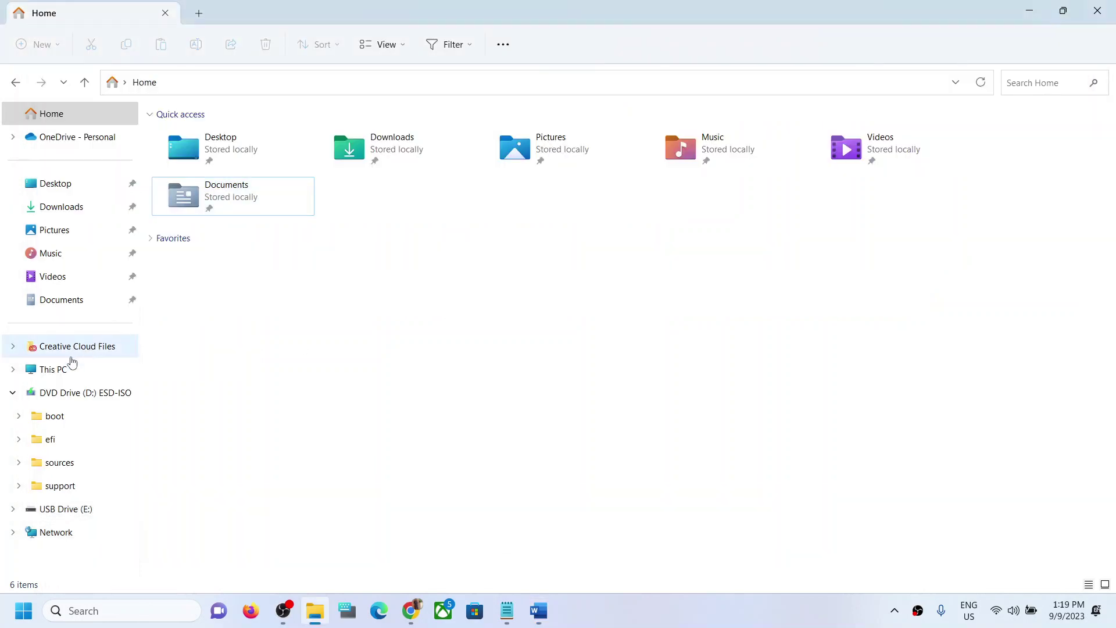
click(54, 374)
double_click(258, 262)
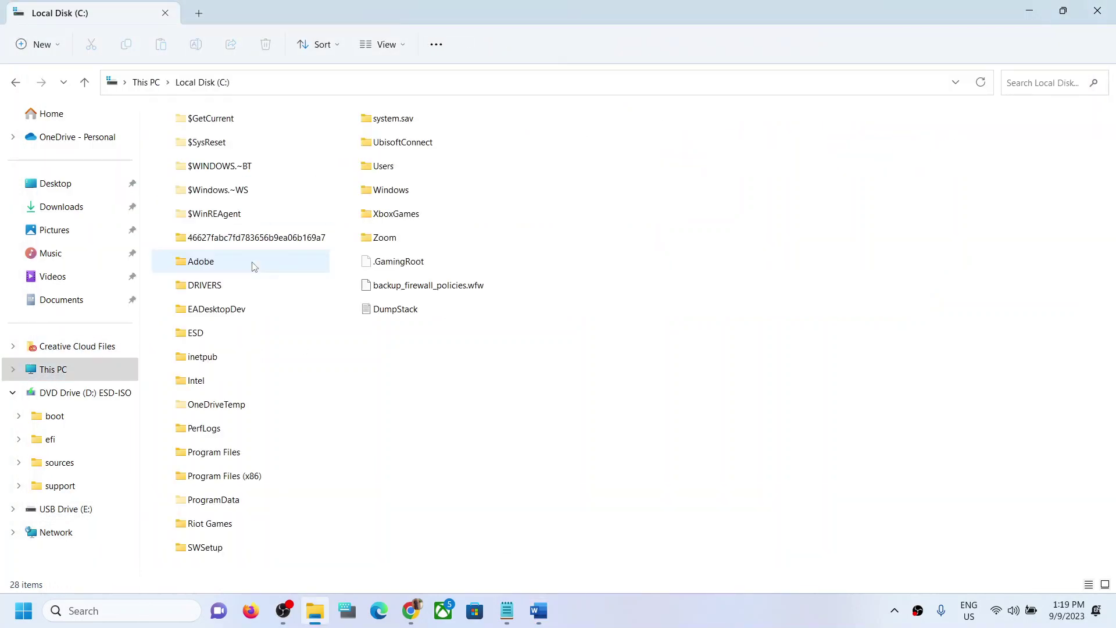
double_click(383, 166)
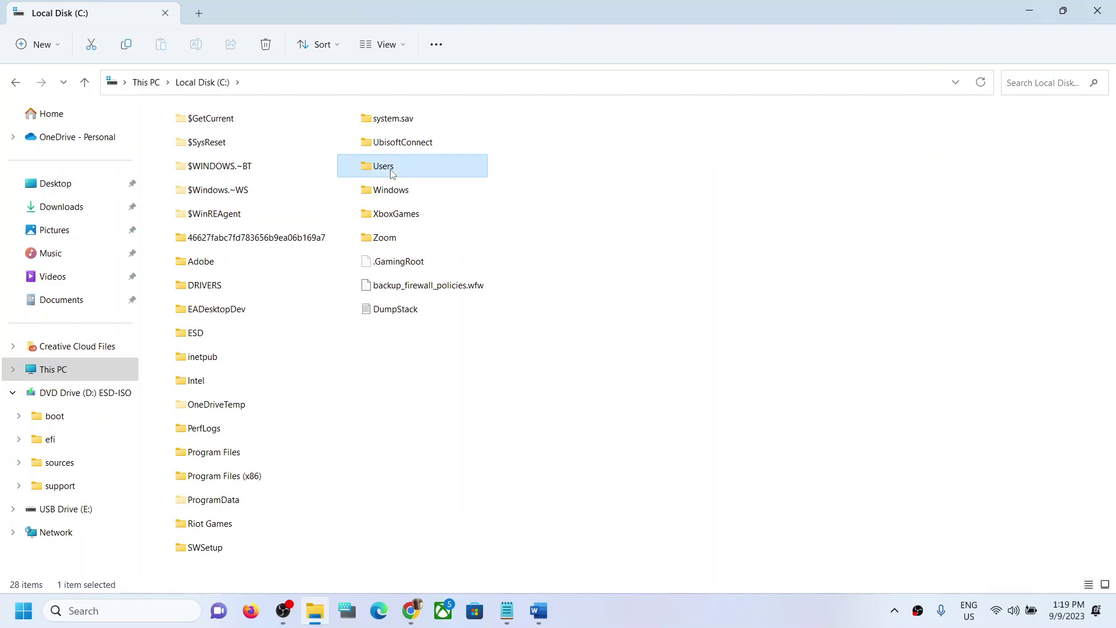
double_click(190, 185)
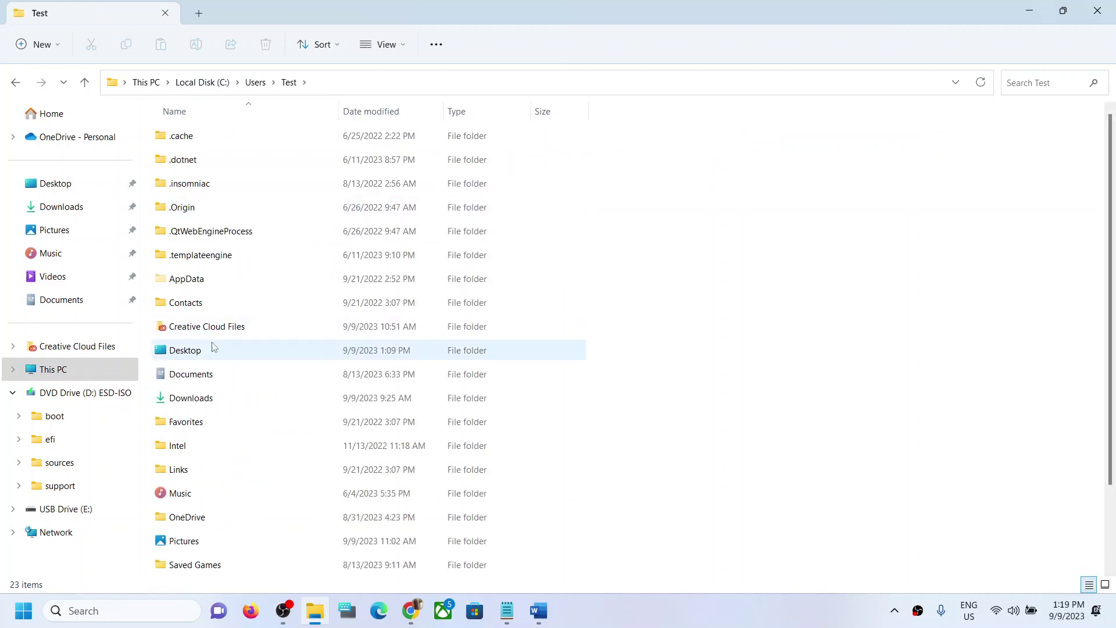
Pin the Documents folder to Quick access and select it on the Home page
right_click(185, 385)
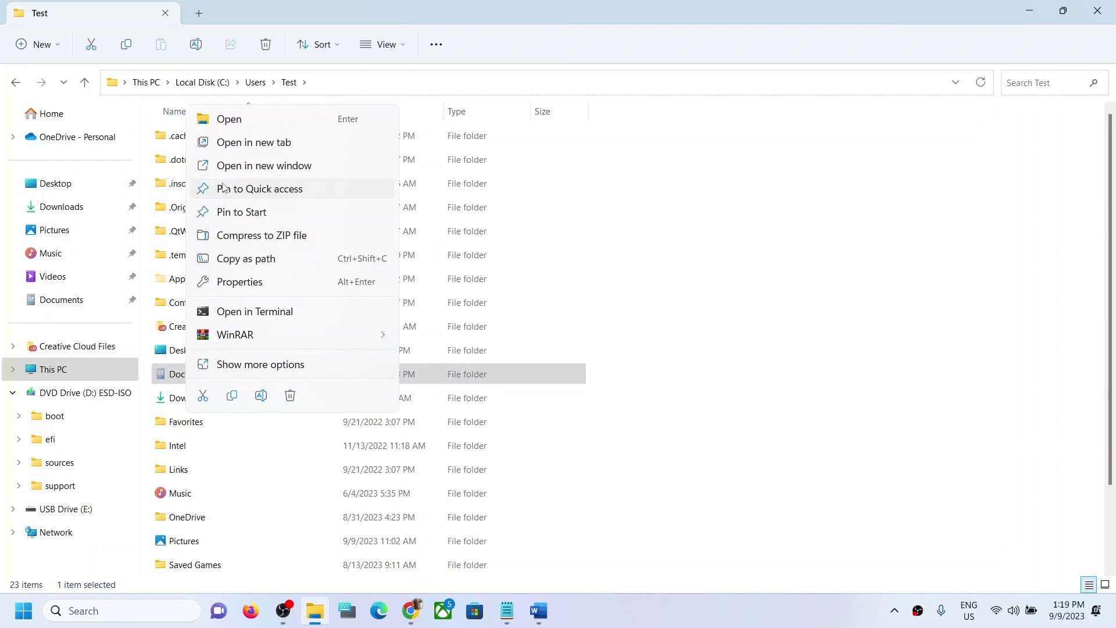
click(95, 113)
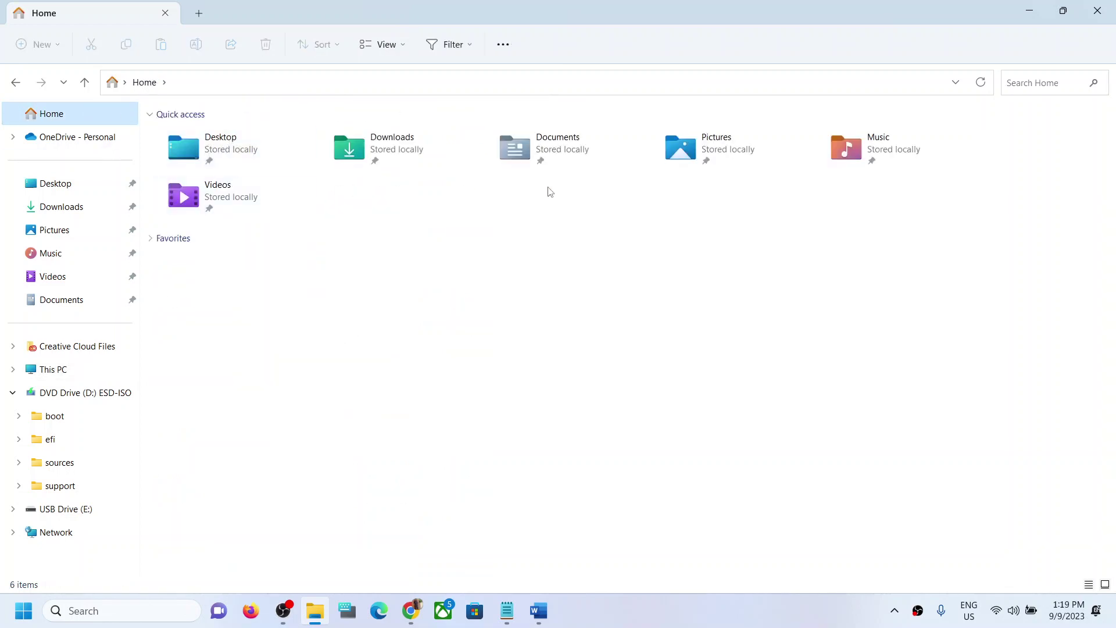
click(559, 161)
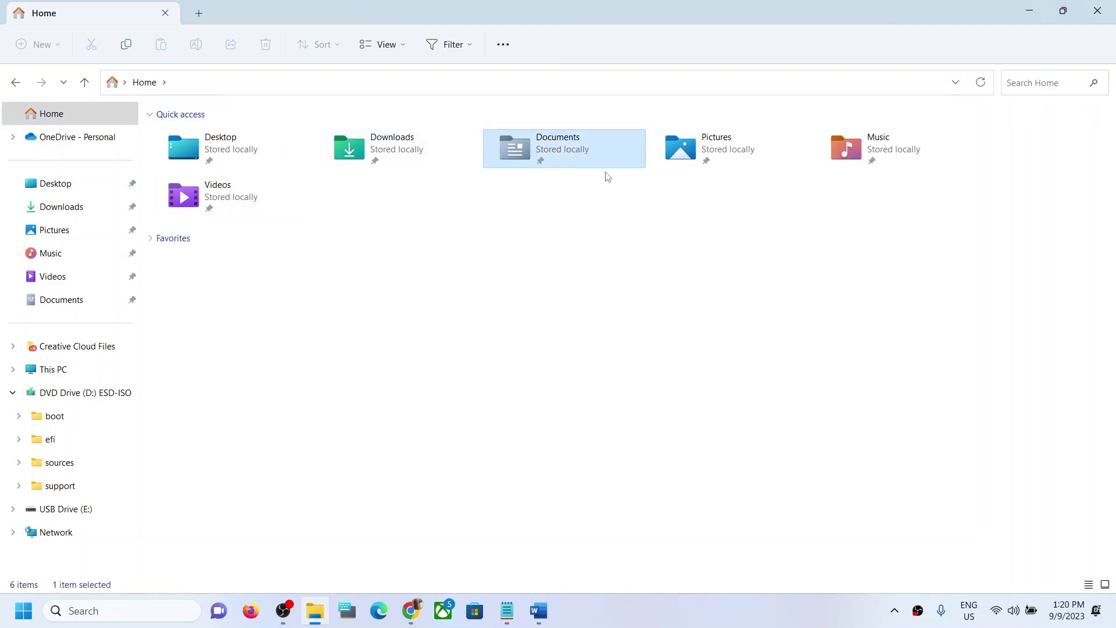
click(753, 618)
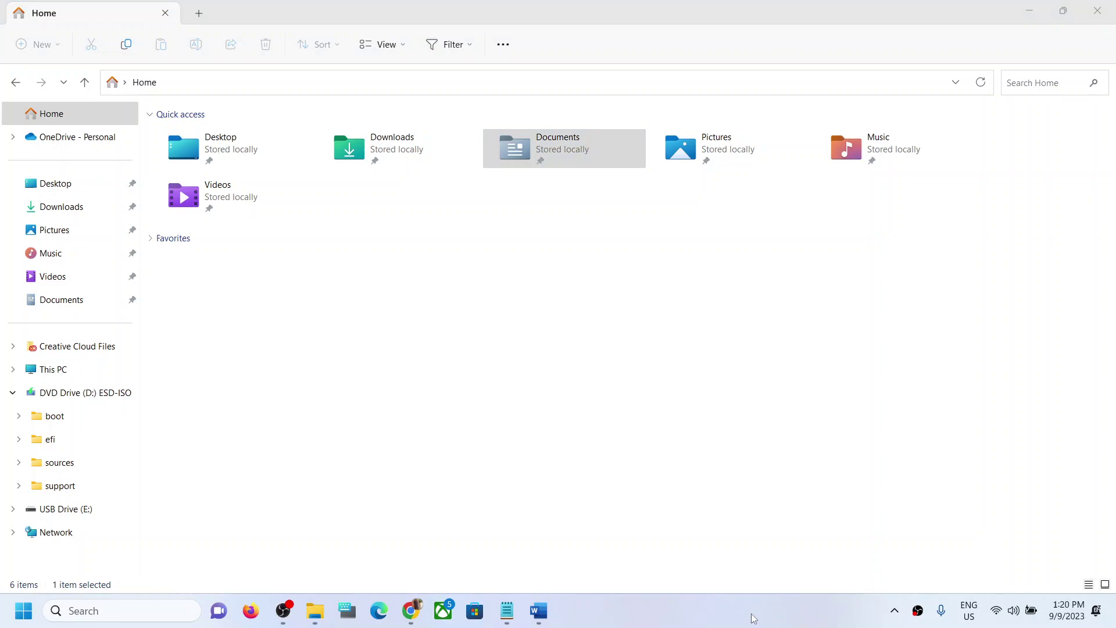